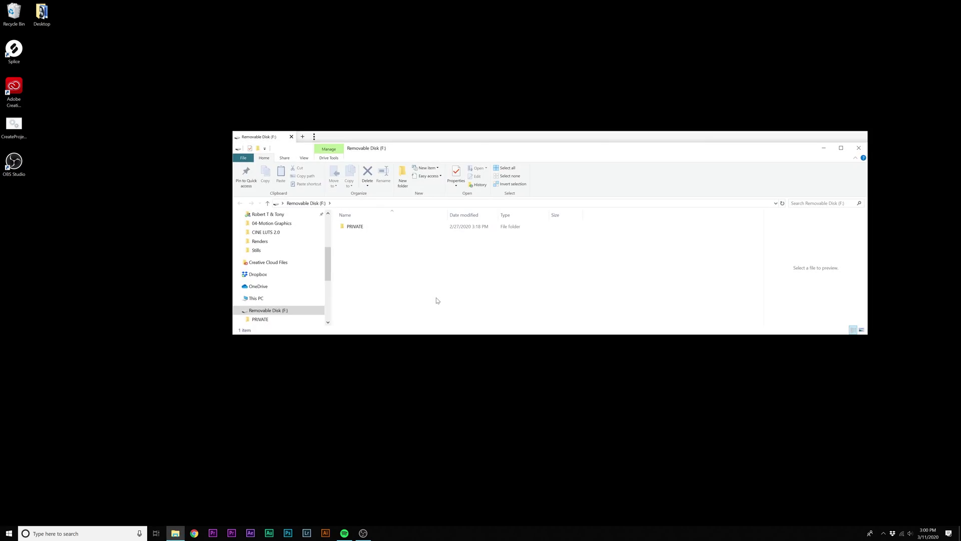
Open the CLIP folder inside PRIVATE > M4ROOT on Removable Disk (F:).
{"action": "double_click", "coordinate": [361, 229]}
{"action": "double_click", "coordinate": [356, 234]}
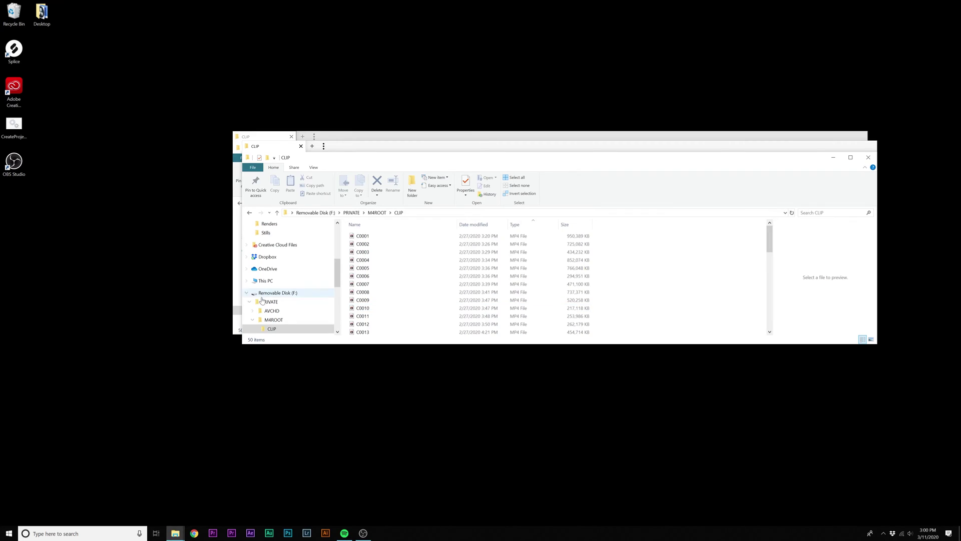
Create the project folder 20200227 Fast Intentions Test Video inside Fast Intentions on RMT Seagate (E:).
{"action": "scroll", "coordinate": [274, 305], "scroll_direction": "down", "scroll_amount": 5}
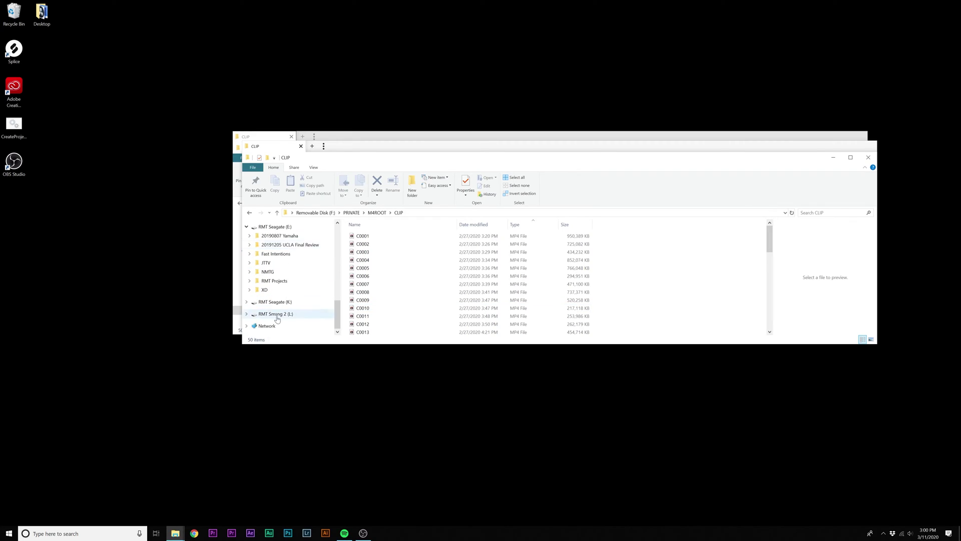
{"action": "left_click", "coordinate": [269, 256]}
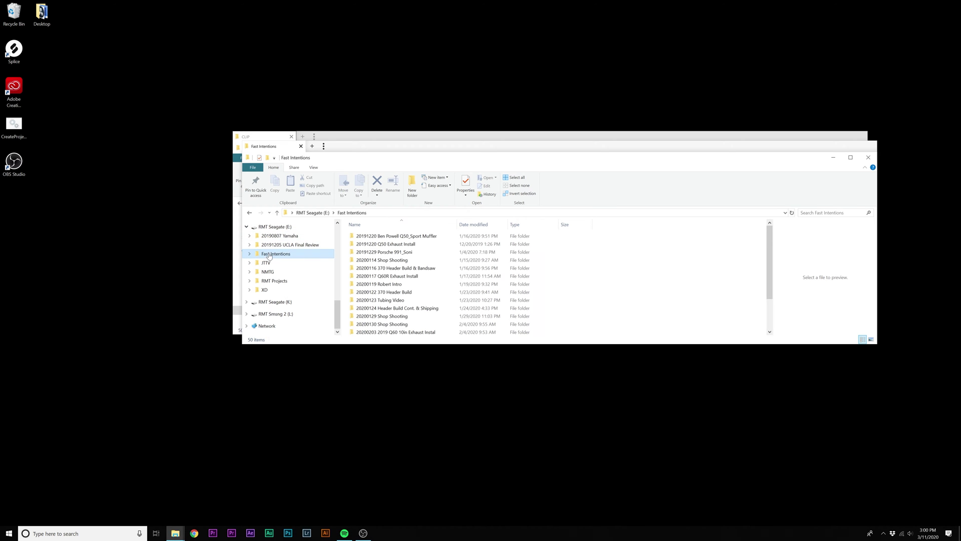
{"action": "left_click", "coordinate": [412, 183]}
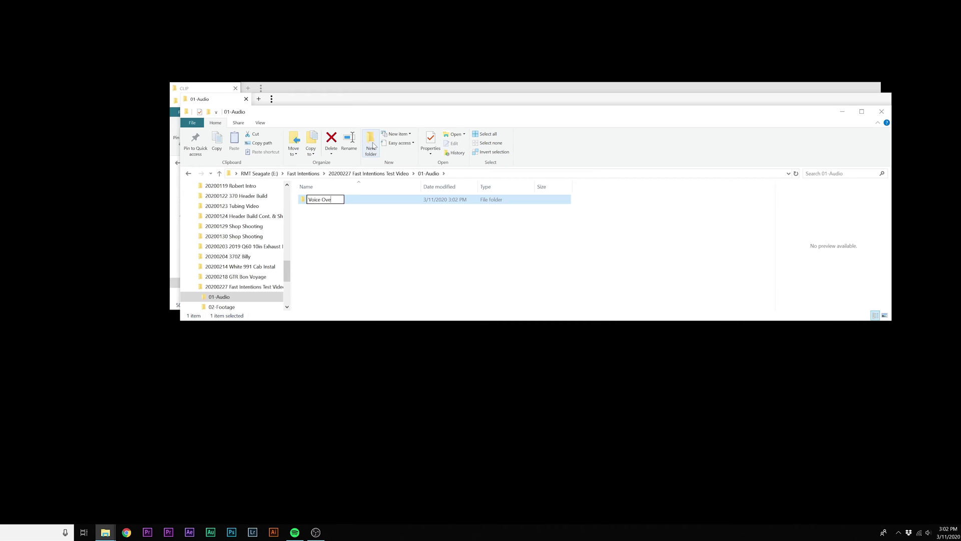
Add another new folder inside the project's 01-Audio folder, alongside Voice Over.
{"action": "left_click", "coordinate": [371, 145]}
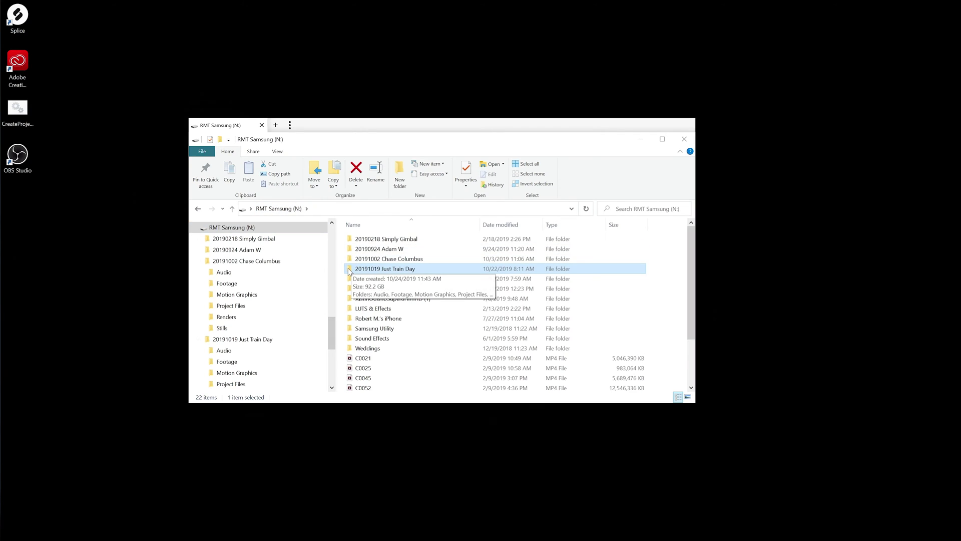
Examine how the Footage folder of 20191019 Just Train Day is organized by camera, looking into Sony A7III and Mavic.
{"action": "double_click", "coordinate": [349, 269]}
{"action": "double_click", "coordinate": [350, 250]}
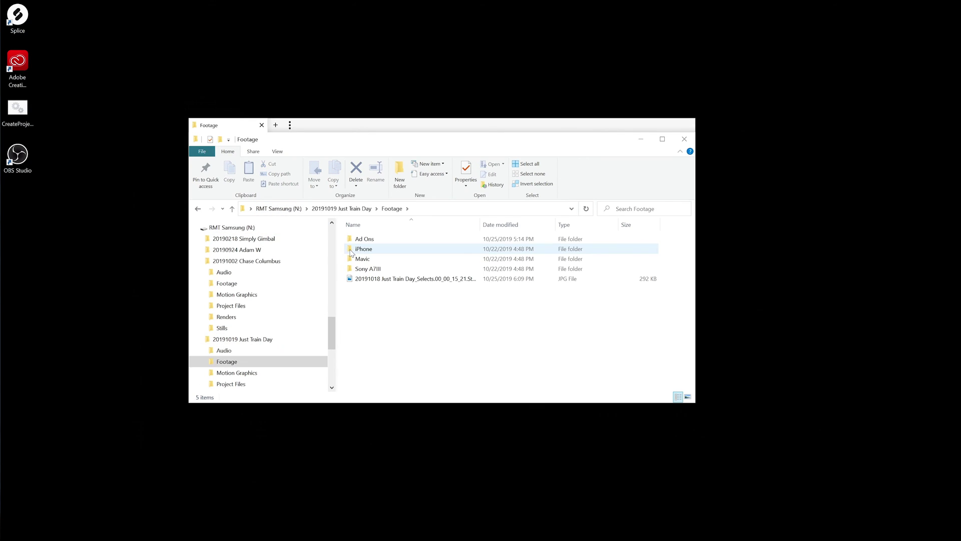
{"action": "double_click", "coordinate": [350, 270]}
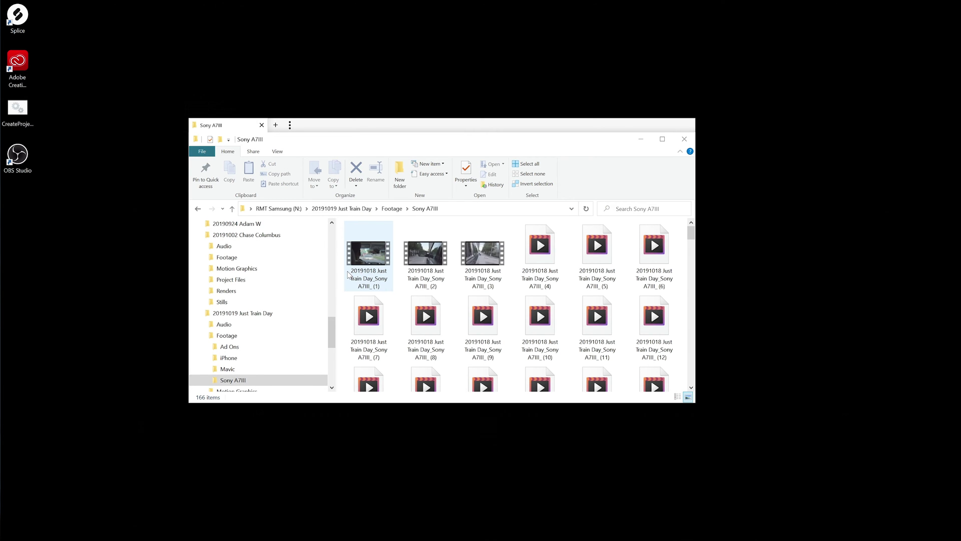
{"action": "key", "text": "BackSpace"}
{"action": "double_click", "coordinate": [350, 259]}
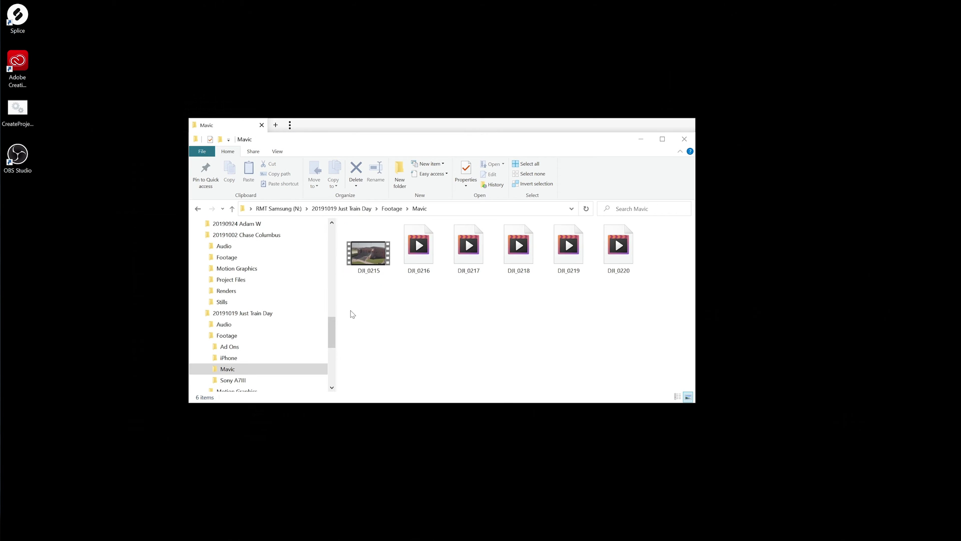
{"action": "key", "text": "BackSpace"}
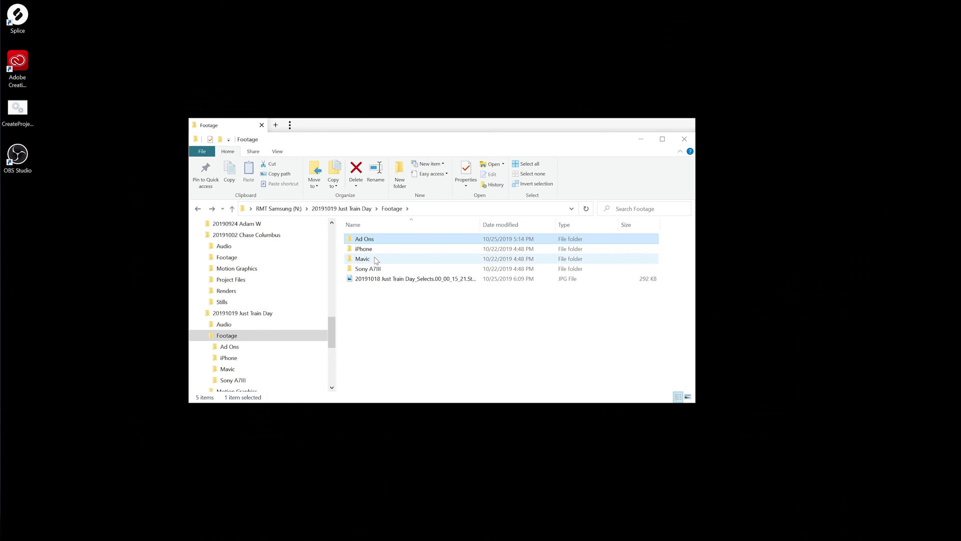
{"action": "left_click", "coordinate": [373, 259]}
{"action": "left_click", "coordinate": [370, 270]}
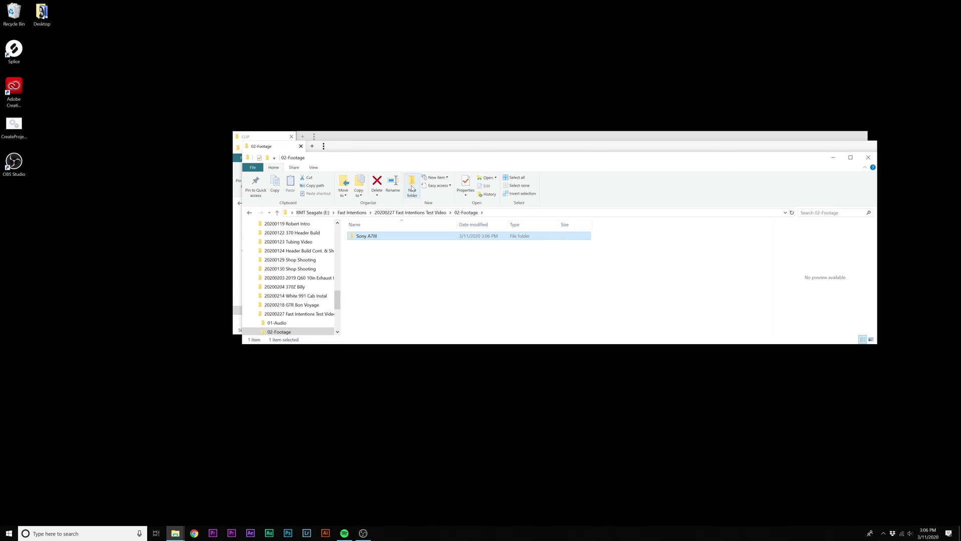
Copy the MP4 clips C0001 to C0025 from the card's CLIP folder into the project's 02-Footage > Sony A7III folder.
{"action": "double_click", "coordinate": [352, 237]}
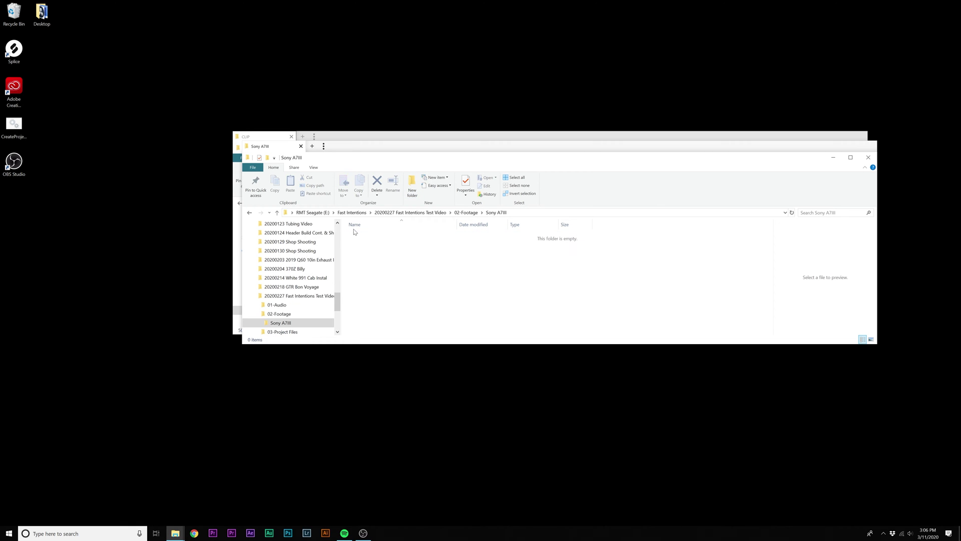
{"action": "left_click", "coordinate": [378, 136]}
{"action": "left_click", "coordinate": [353, 234]}
{"action": "scroll", "coordinate": [350, 267], "scroll_direction": "down", "scroll_amount": 2}
{"action": "scroll", "coordinate": [349, 267], "scroll_direction": "down", "scroll_amount": 5}
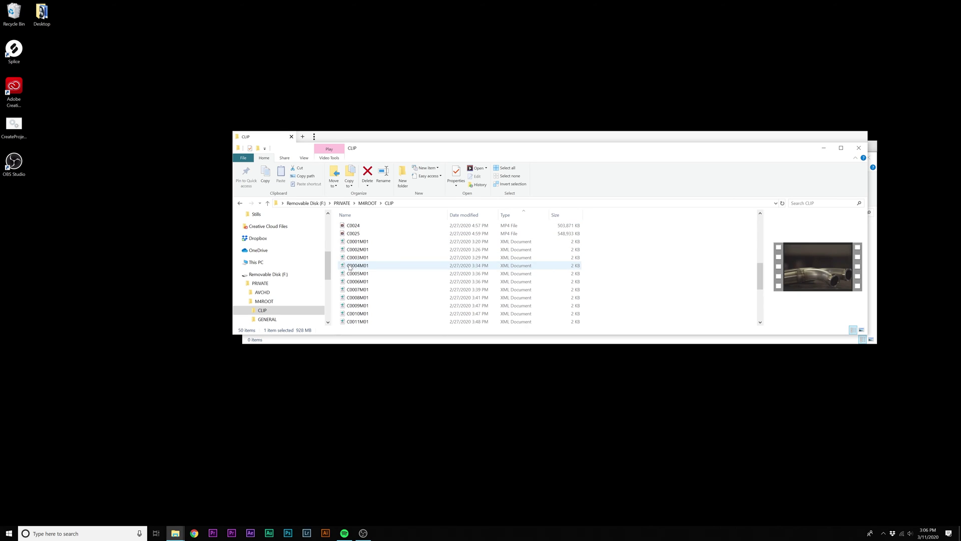
{"action": "left_click", "coordinate": [352, 234], "text": "shift"}
{"action": "left_click_drag", "start_coordinate": [384, 152], "coordinate": [391, 247]}
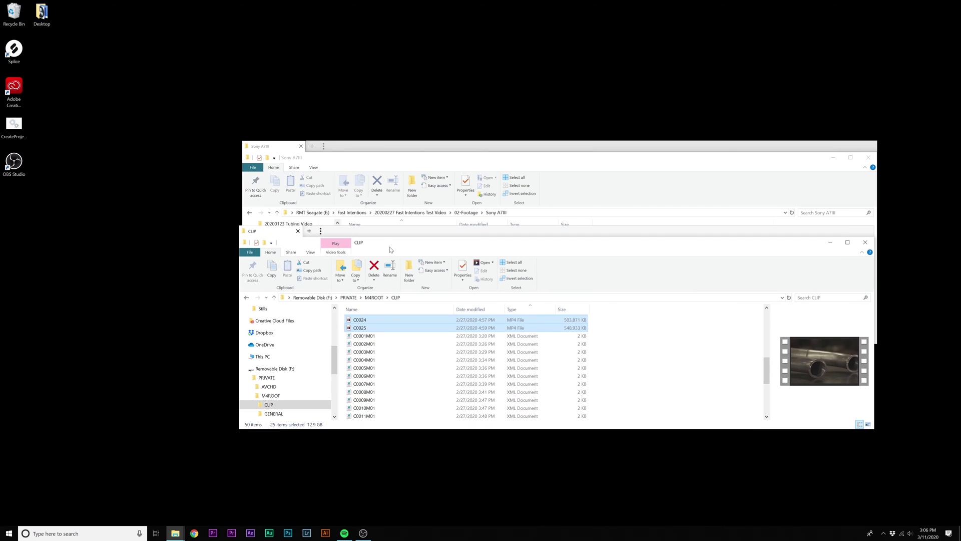
{"action": "left_click_drag", "start_coordinate": [365, 331], "coordinate": [389, 289]}
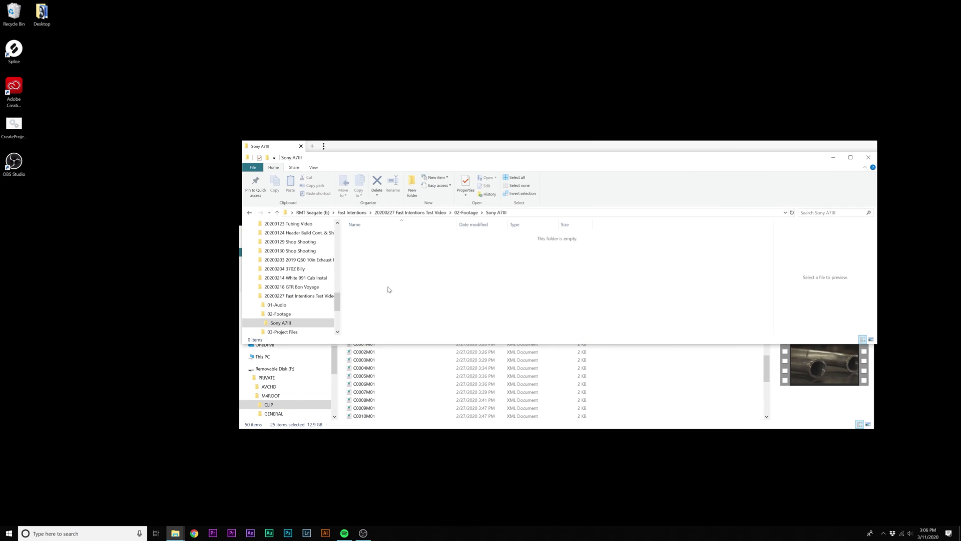
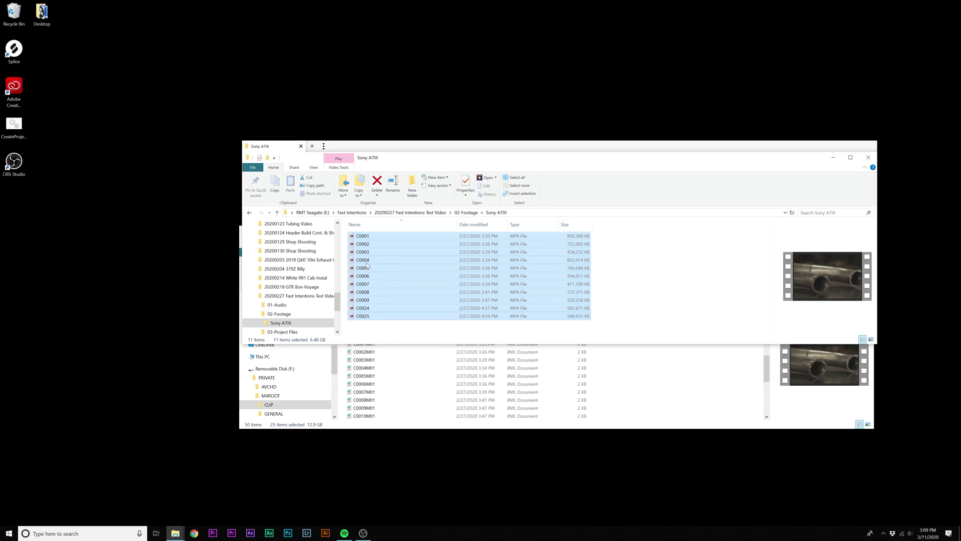
Start a batch rename of all the selected clips in the Sony A7III folder and clear the name field.
{"action": "right_click", "coordinate": [366, 237]}
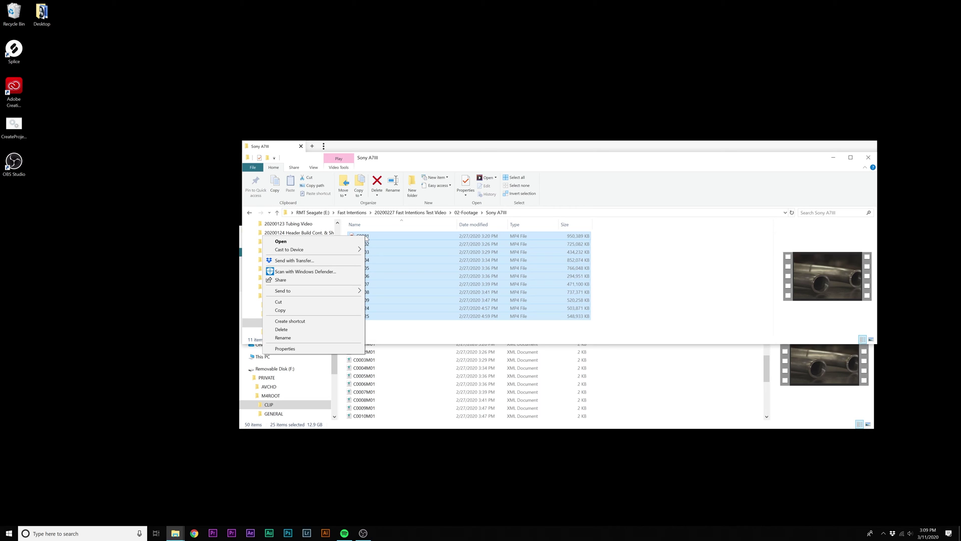
{"action": "left_click", "coordinate": [328, 337]}
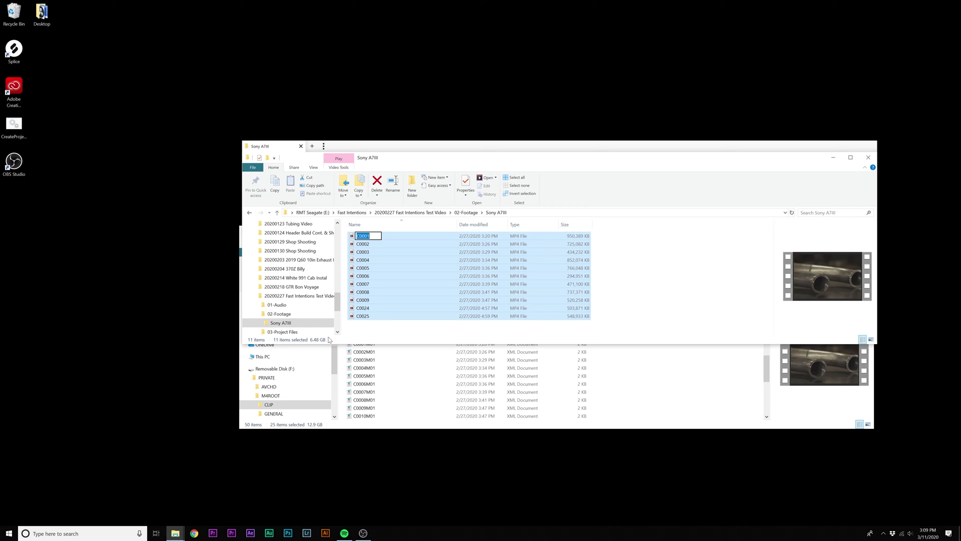
{"action": "type", "text": "02"}
{"action": "key", "text": "BackSpace"}
{"action": "key", "text": "BackSpace"}
{"action": "key", "text": "BackSpace"}
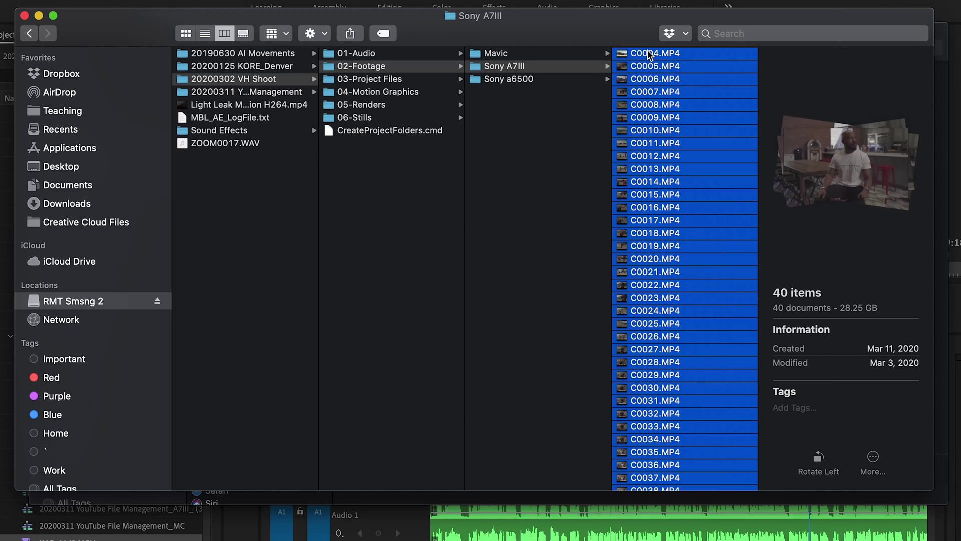
In Finder, batch rename the 40 selected Sony A7III clips with the Name and Index format "20200305 VitaHustle Protein Shoot_A7iii_", starting numbers at 1.
{"action": "right_click", "coordinate": [649, 54]}
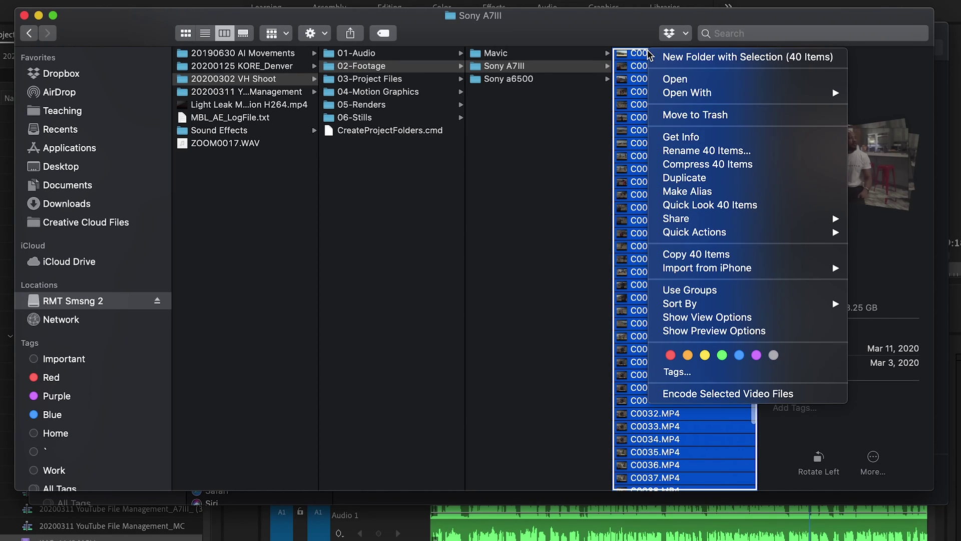
{"action": "left_click", "coordinate": [681, 150]}
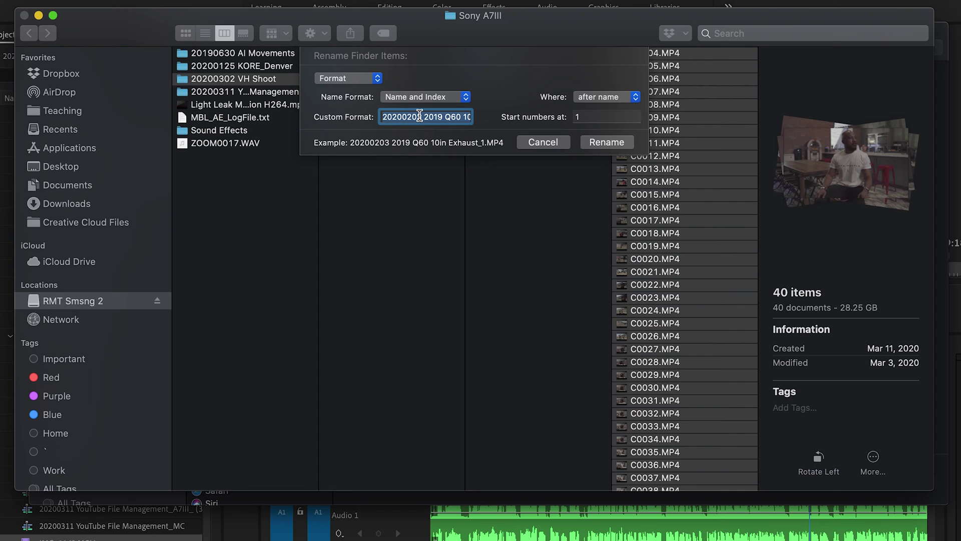
{"action": "type", "text": "2020"}
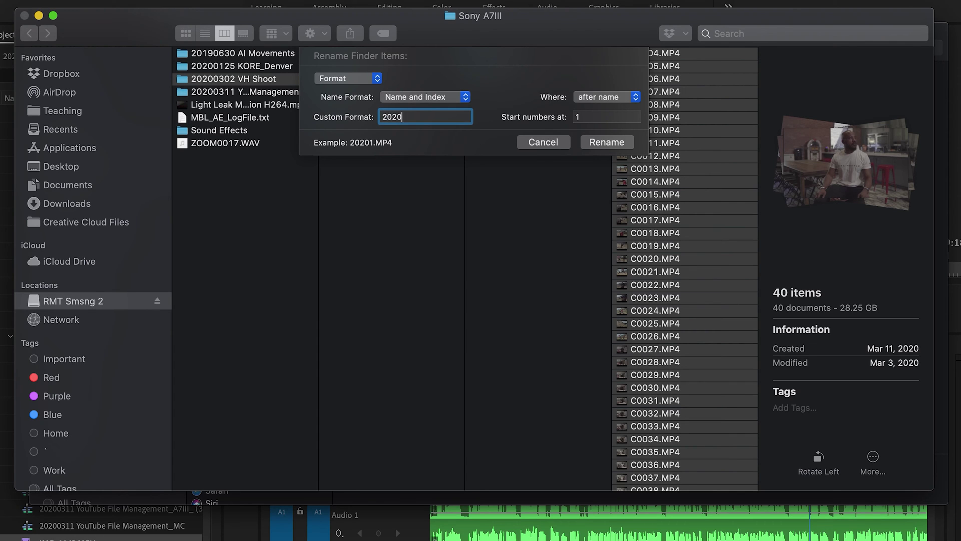
{"action": "type", "text": "0305 VitaH"}
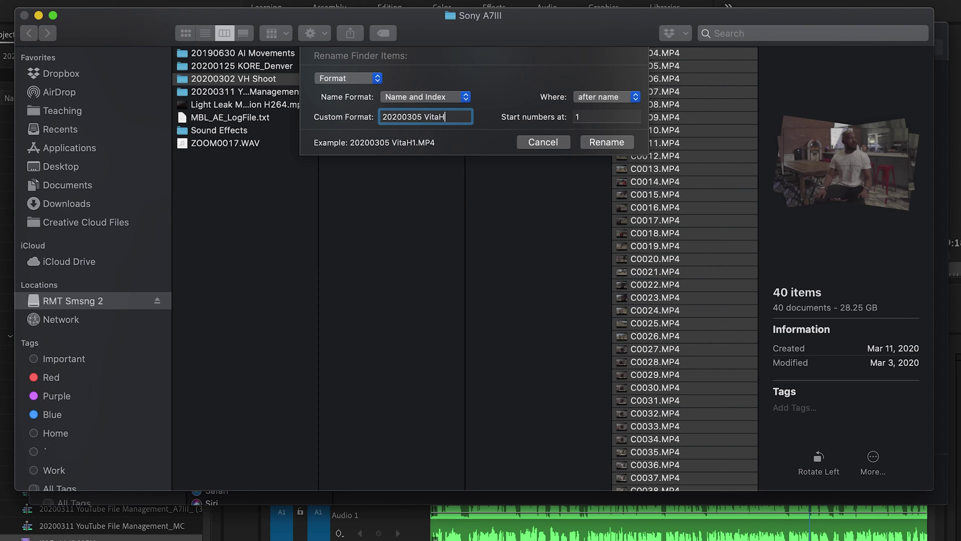
{"action": "type", "text": "ustle Protein Shoot"}
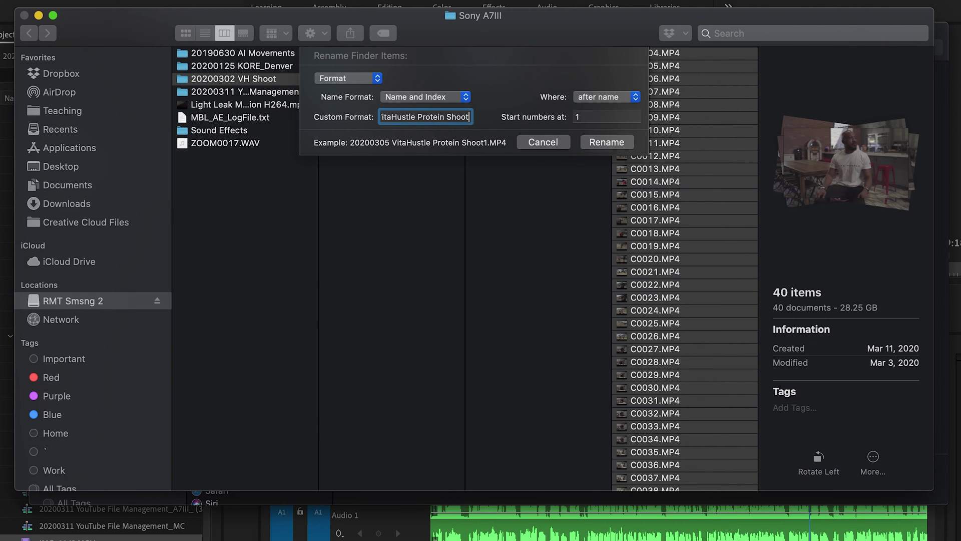
{"action": "type", "text": "_A7ii"}
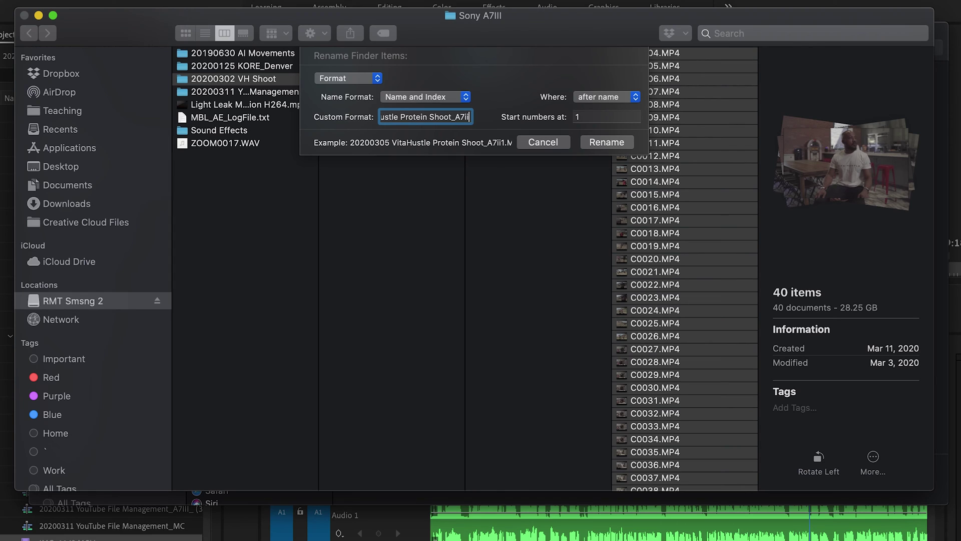
{"action": "type", "text": "i_"}
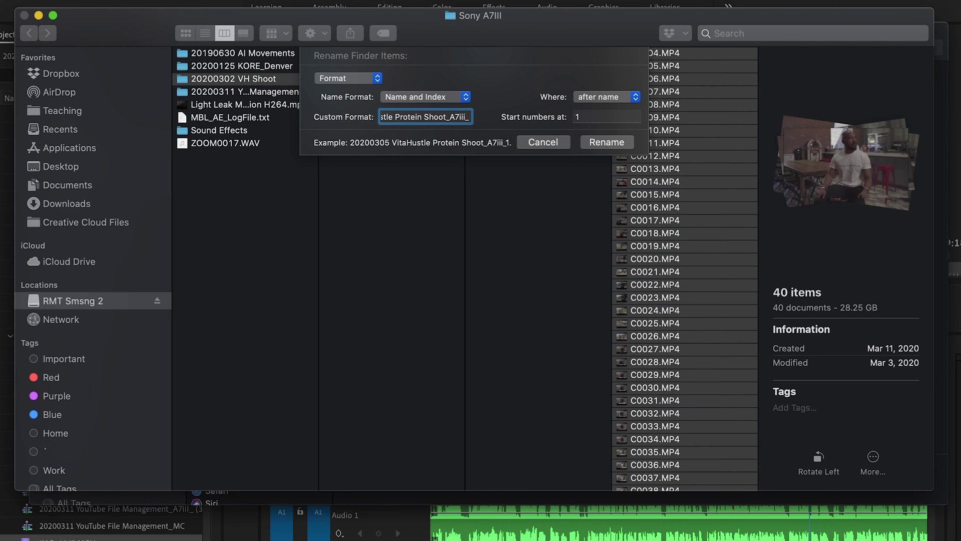
{"action": "left_click", "coordinate": [595, 117]}
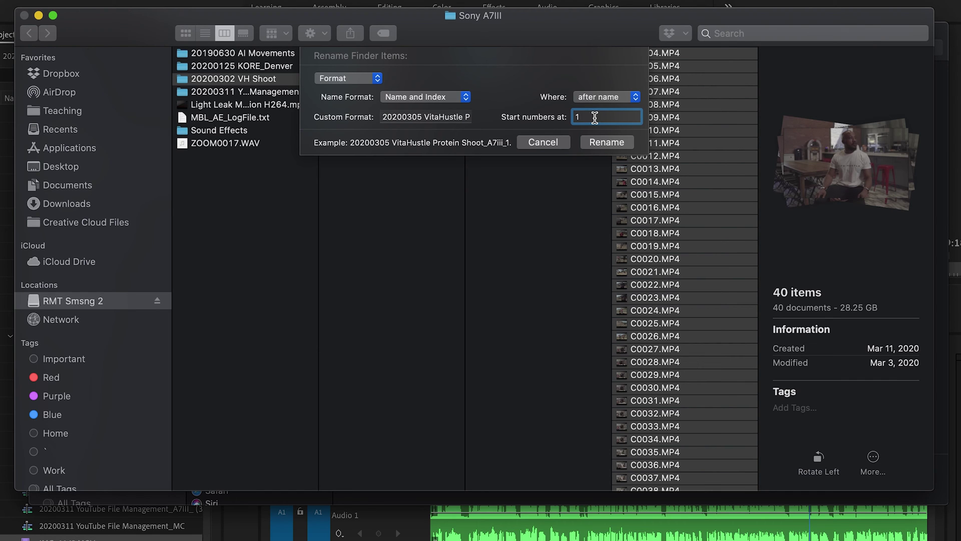
{"action": "left_click", "coordinate": [594, 145]}
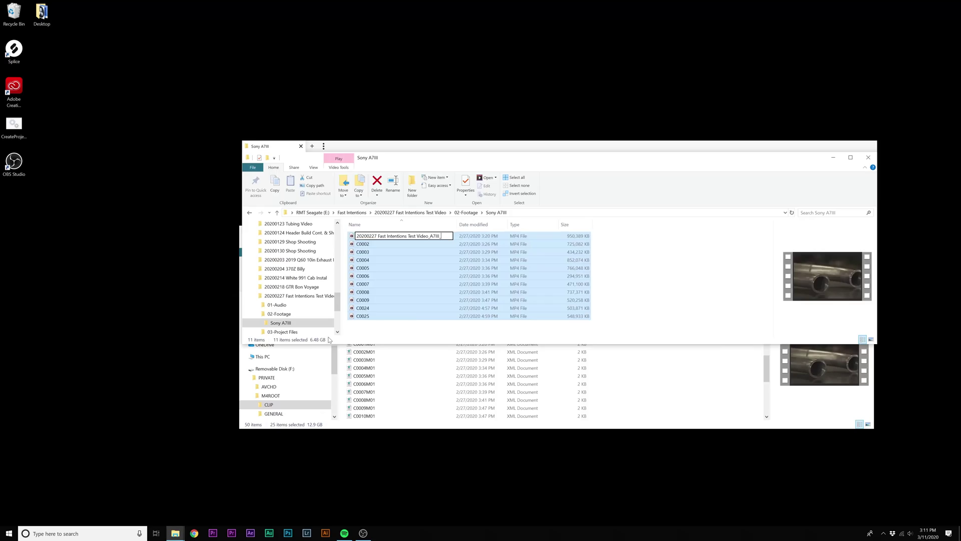
Back in File Explorer, batch rename the selected Sony A7III clips as "20200227 Fast Intentions Test Video_A7III_".
{"action": "key", "text": "Return"}
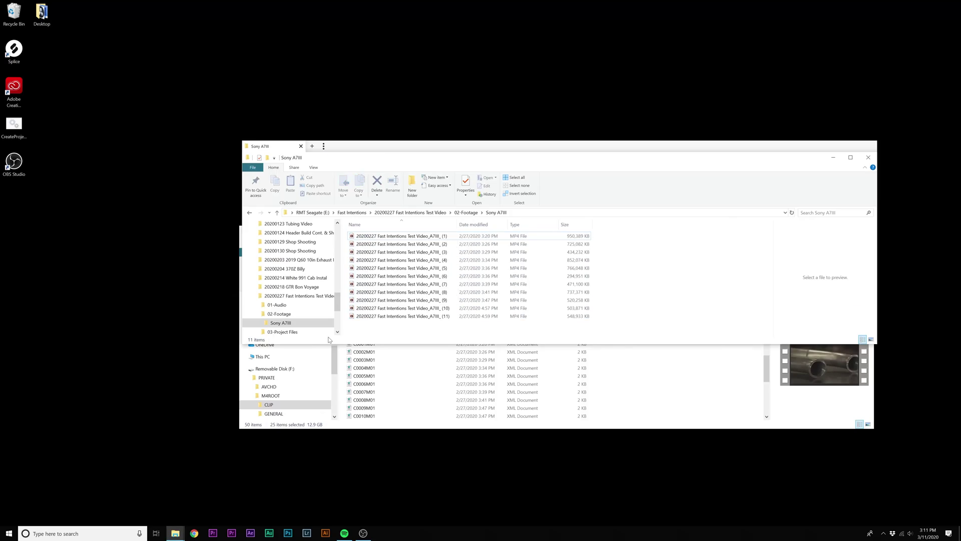